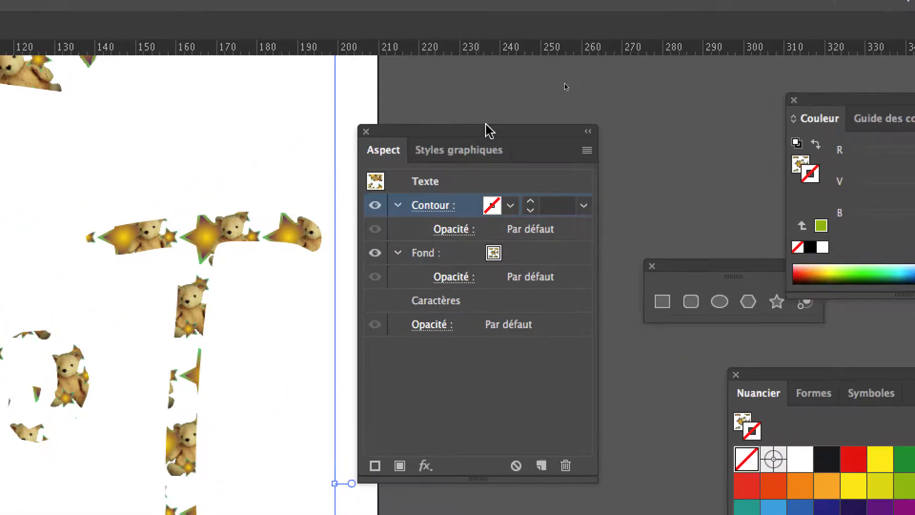
Duplicate the teddy-bear pattern fill of the arT text so it has two stacked fills
{"action": "left_click_drag", "start_coordinate": [486, 126], "coordinate": [495, 124]}
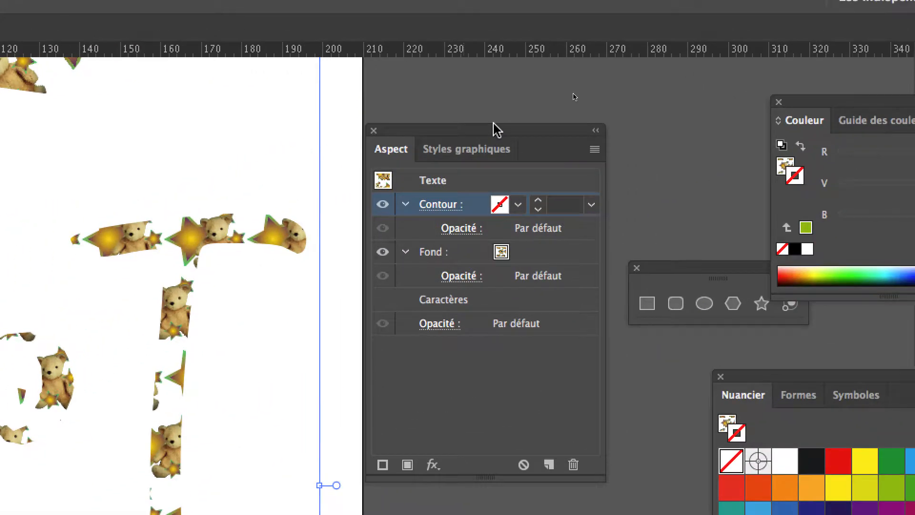
{"action": "left_click", "coordinate": [560, 254]}
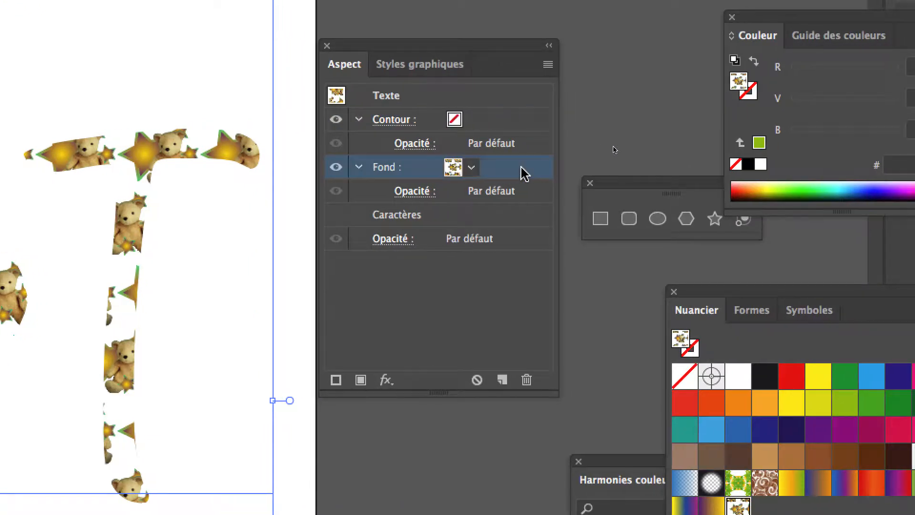
{"action": "left_click_drag", "start_coordinate": [521, 174], "coordinate": [529, 356]}
{"action": "left_click_drag", "start_coordinate": [514, 244], "coordinate": [514, 244]}
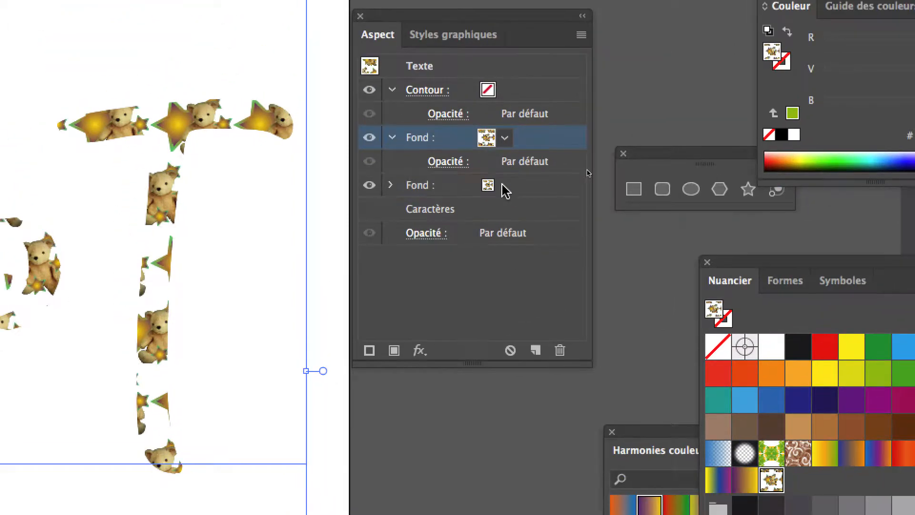
Try several colour and gradient swatches on the lower fill of the text, ending with the green-purple-orange gradient
{"action": "left_click", "coordinate": [482, 86]}
{"action": "left_click", "coordinate": [504, 185]}
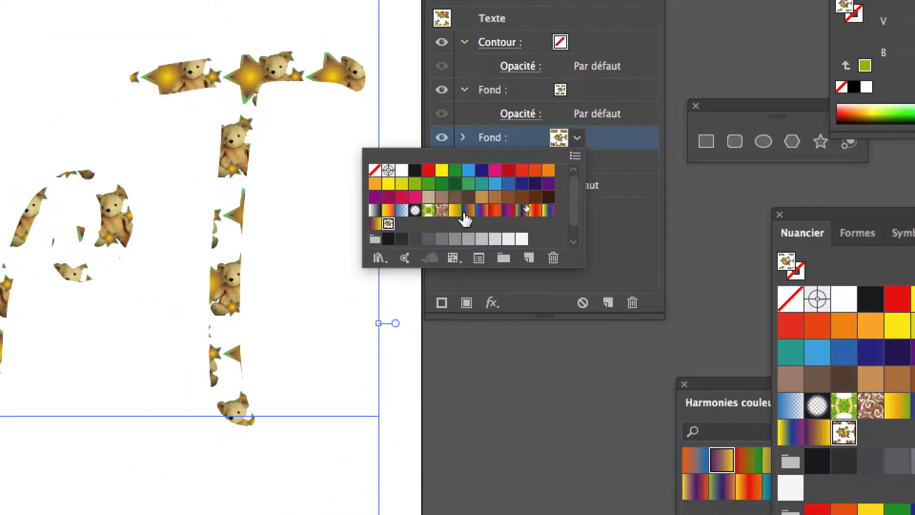
{"action": "left_click", "coordinate": [429, 184]}
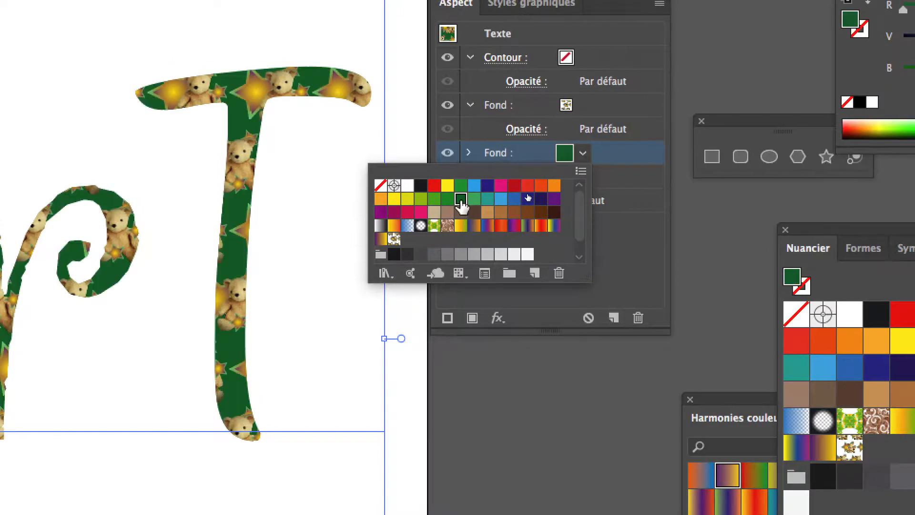
{"action": "left_click", "coordinate": [438, 196]}
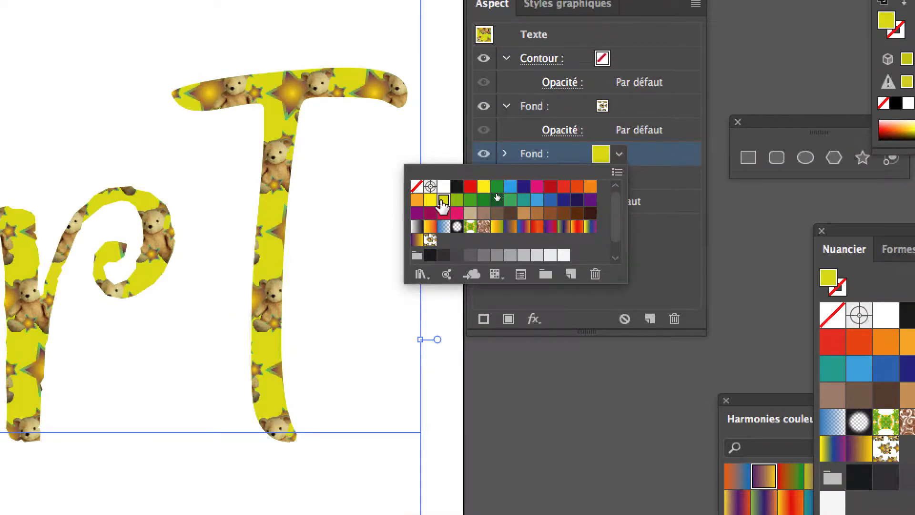
{"action": "left_click", "coordinate": [467, 213]}
{"action": "left_click", "coordinate": [493, 212]}
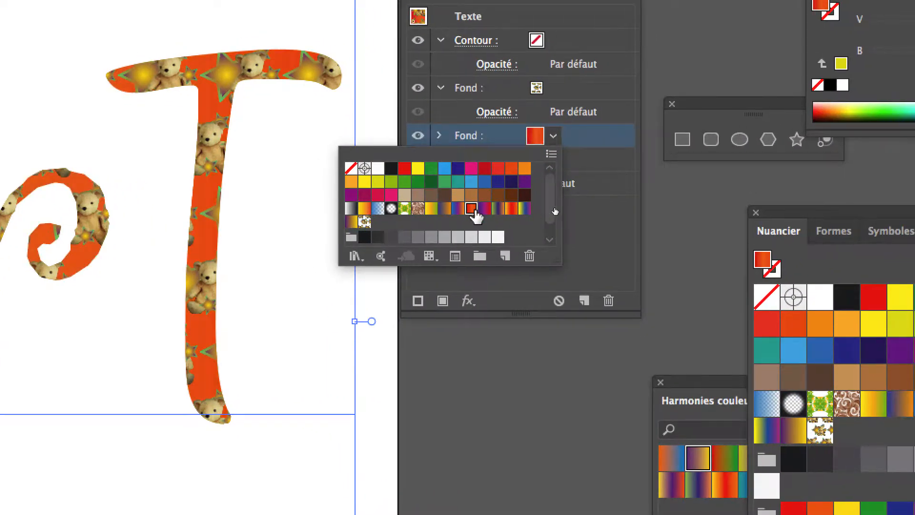
{"action": "left_click", "coordinate": [521, 212]}
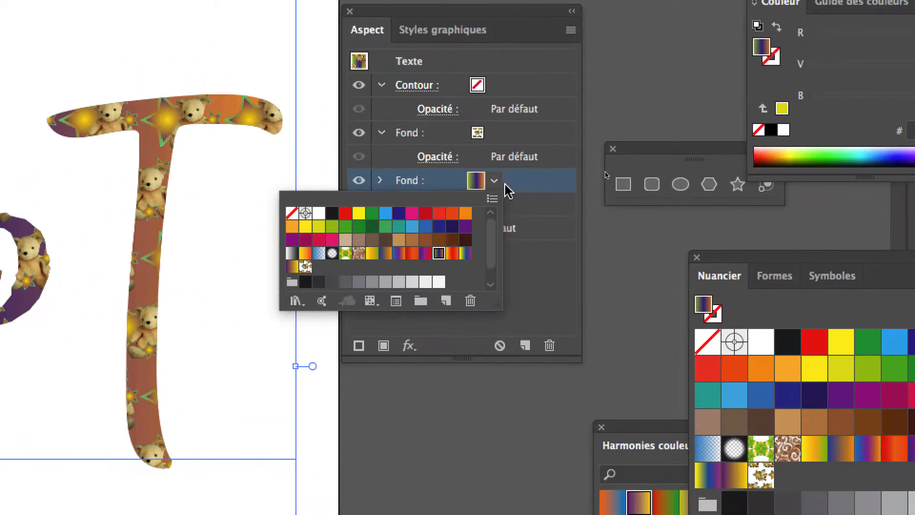
{"action": "left_click", "coordinate": [501, 139]}
{"action": "left_click", "coordinate": [505, 137]}
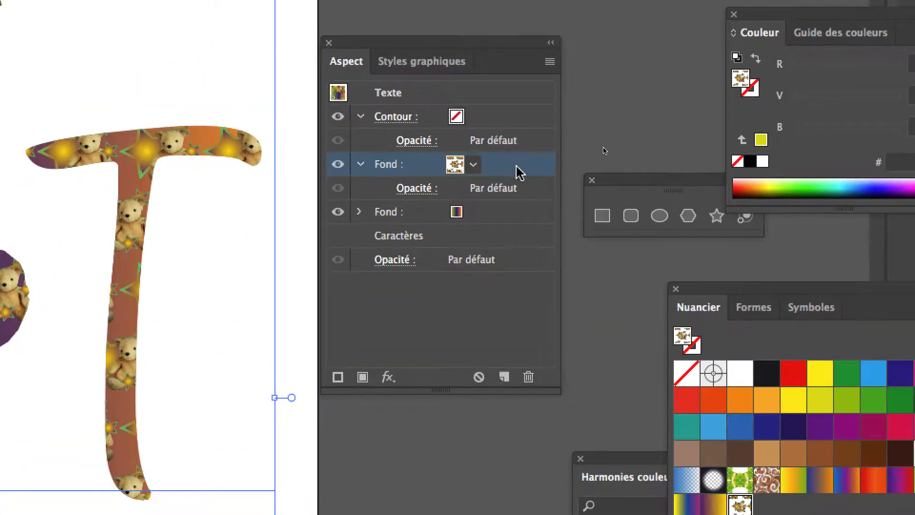
{"action": "left_click", "coordinate": [502, 215]}
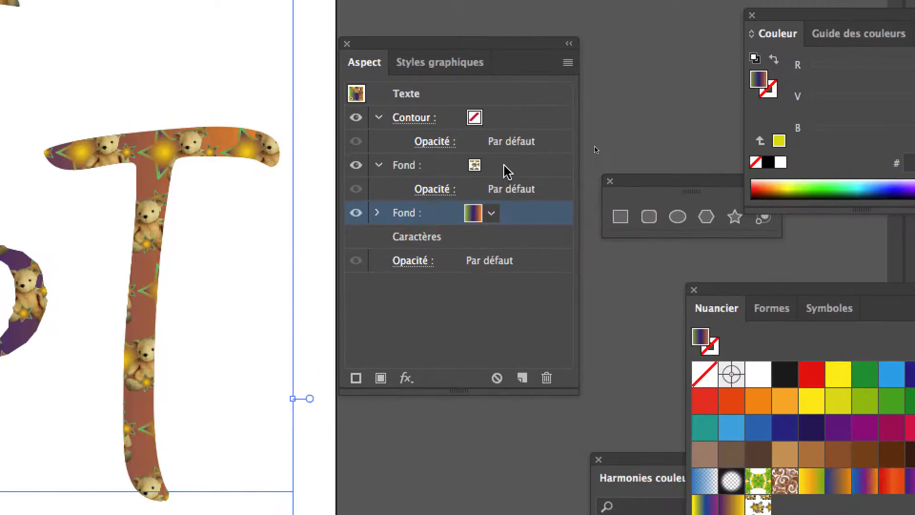
{"action": "left_click", "coordinate": [507, 171]}
{"action": "left_click", "coordinate": [513, 215]}
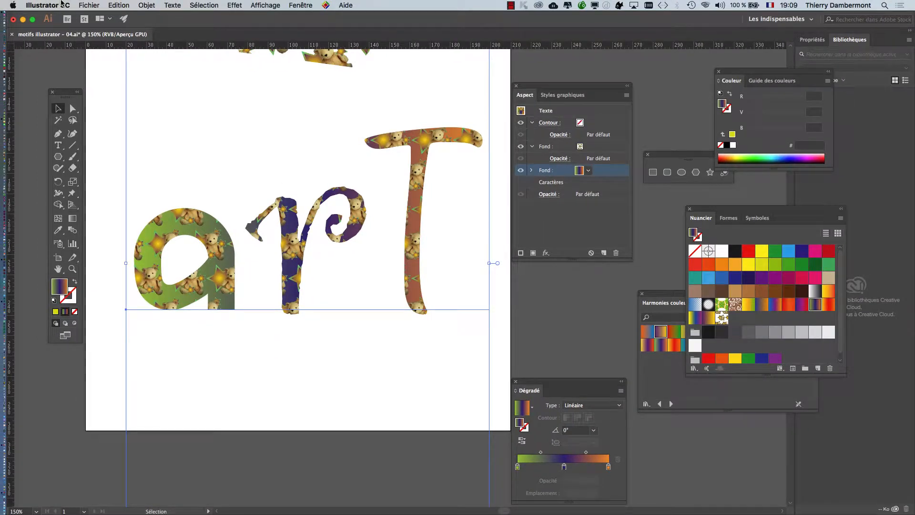
Widen the artboard to the right to more than twice its width using the Artboard tool, and return to the Selection tool
{"action": "left_click", "coordinate": [88, 4]}
{"action": "left_click", "coordinate": [89, 4]}
{"action": "scroll", "coordinate": [419, 296], "scroll_direction": "down", "scroll_amount": 2}
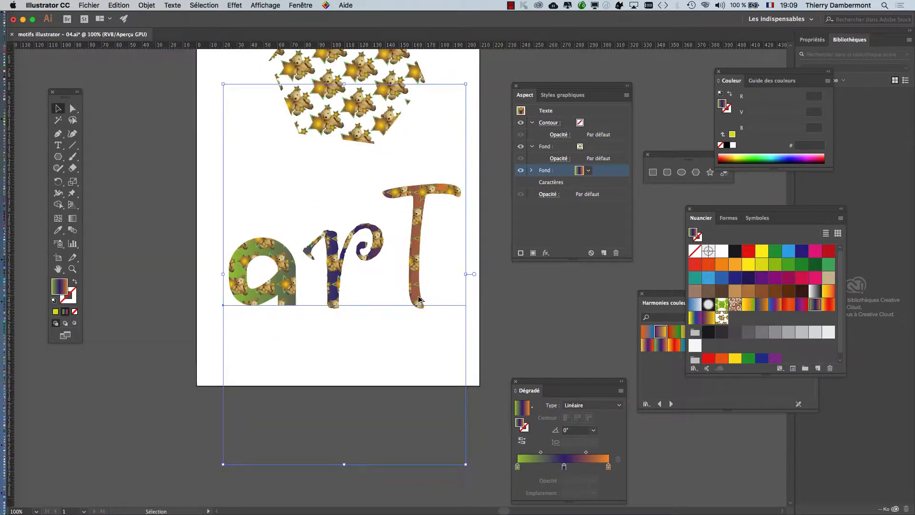
{"action": "left_click_drag", "start_coordinate": [342, 222], "coordinate": [179, 192]}
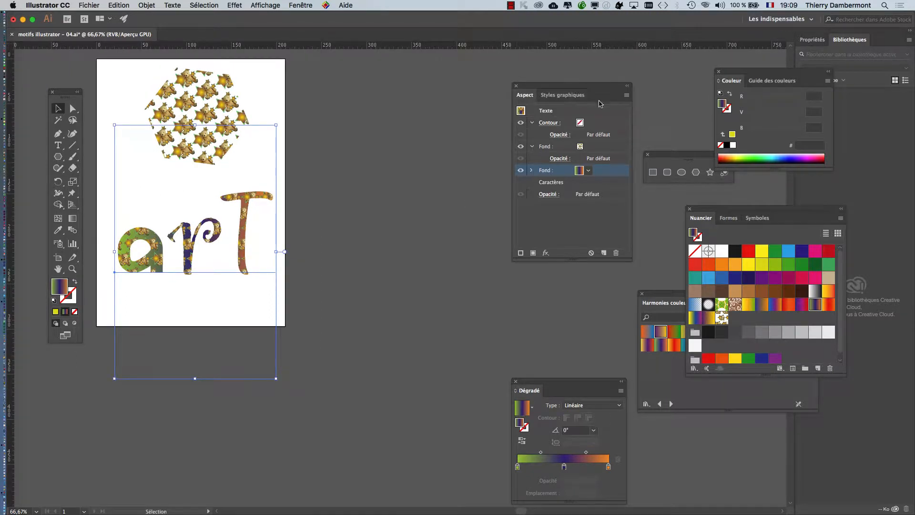
{"action": "left_click_drag", "start_coordinate": [584, 89], "coordinate": [687, 63]}
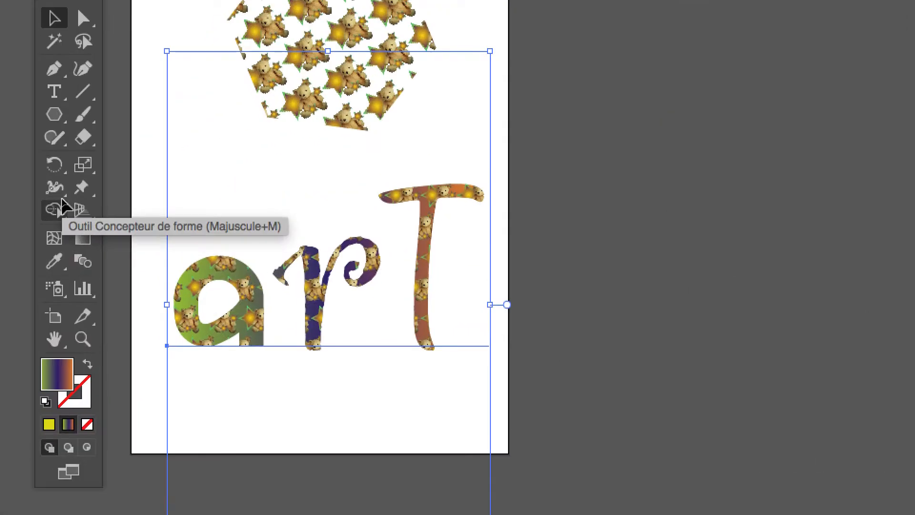
{"action": "left_click", "coordinate": [54, 317]}
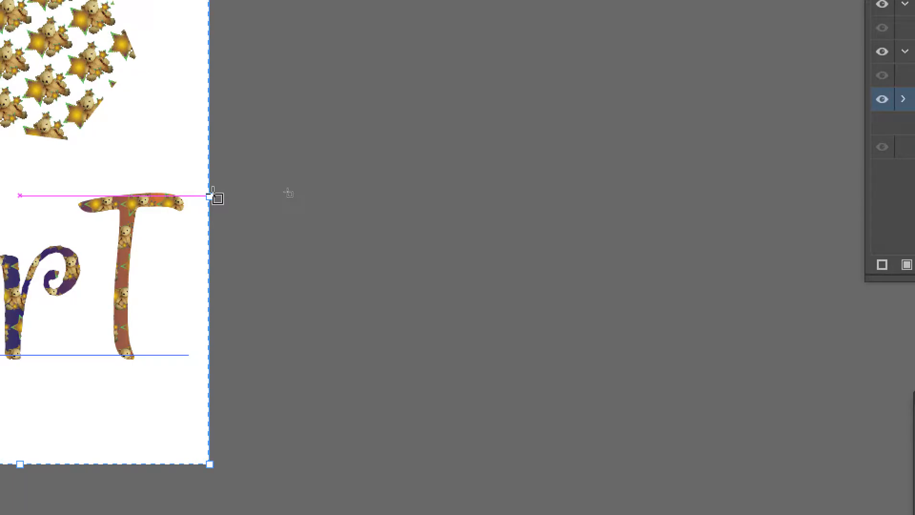
{"action": "left_click_drag", "start_coordinate": [213, 196], "coordinate": [797, 200]}
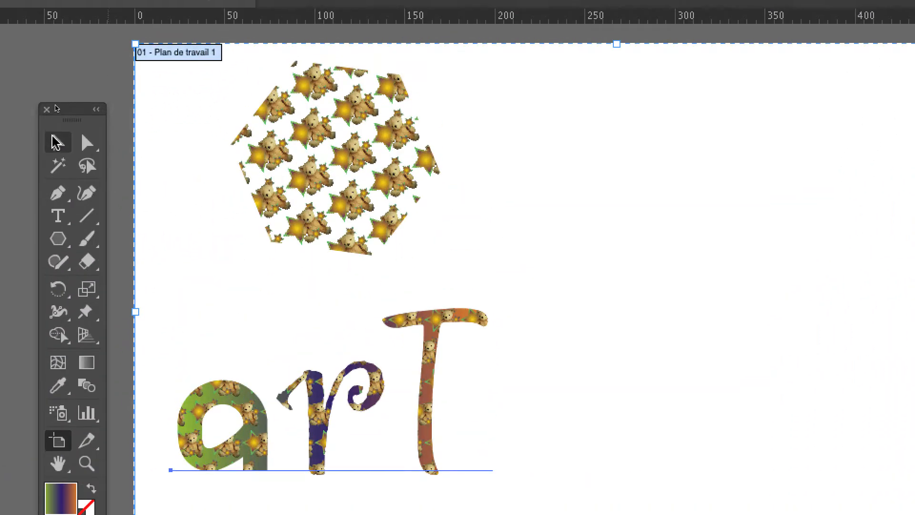
{"action": "left_click", "coordinate": [57, 142]}
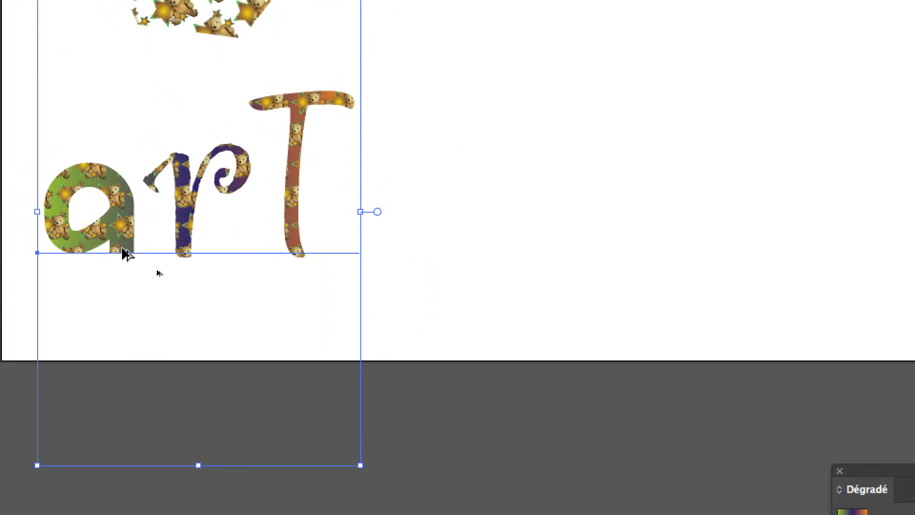
Duplicate the arT text into the empty part of the artboard beside the original
{"action": "left_click_drag", "start_coordinate": [125, 252], "coordinate": [562, 249]}
{"action": "left_click_drag", "start_coordinate": [279, 253], "coordinate": [279, 253]}
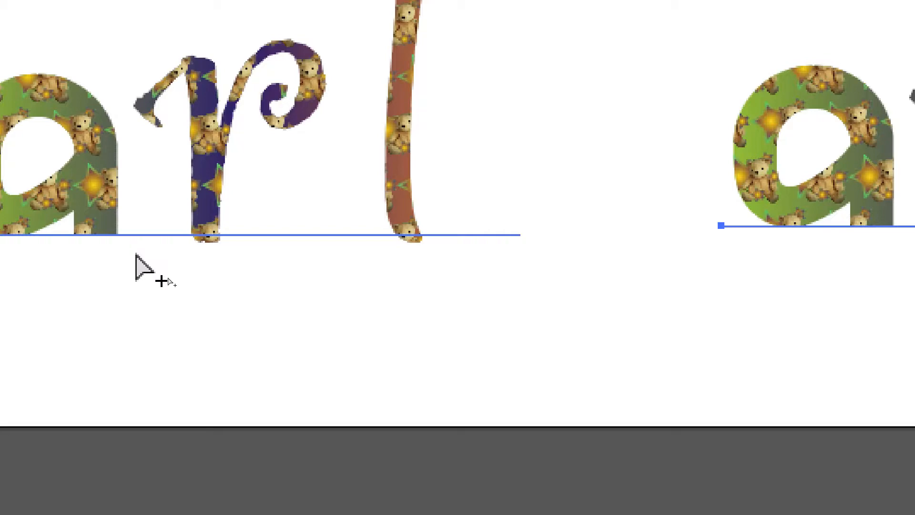
{"action": "key", "text": "super+equal"}
{"action": "key", "text": "super+equal"}
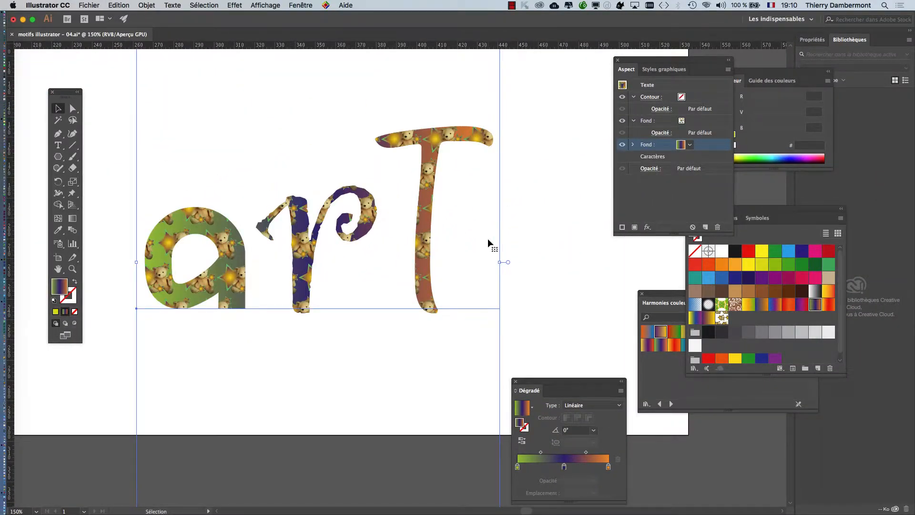
{"action": "key", "text": "super+minus"}
{"action": "key", "text": "super+minus"}
{"action": "key", "text": "super+minus"}
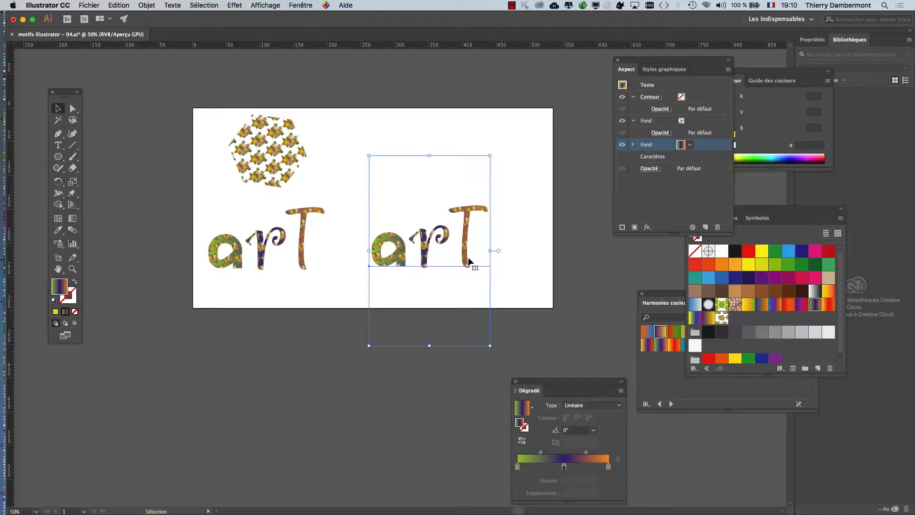
Apply the green-purple-orange gradient swatch to the stroke of the copied text
{"action": "key", "text": "super+plus"}
{"action": "key", "text": "super+plus"}
{"action": "key", "text": "super+plus"}
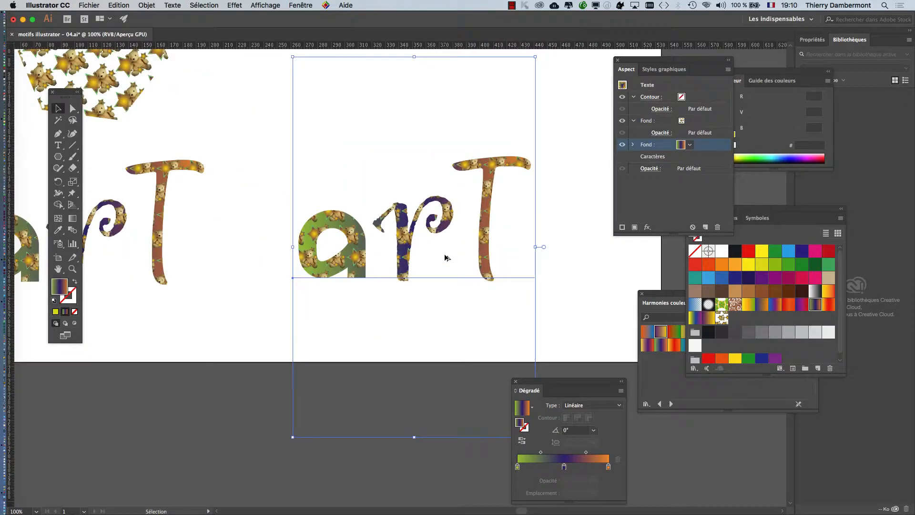
{"action": "key", "text": "super+plus"}
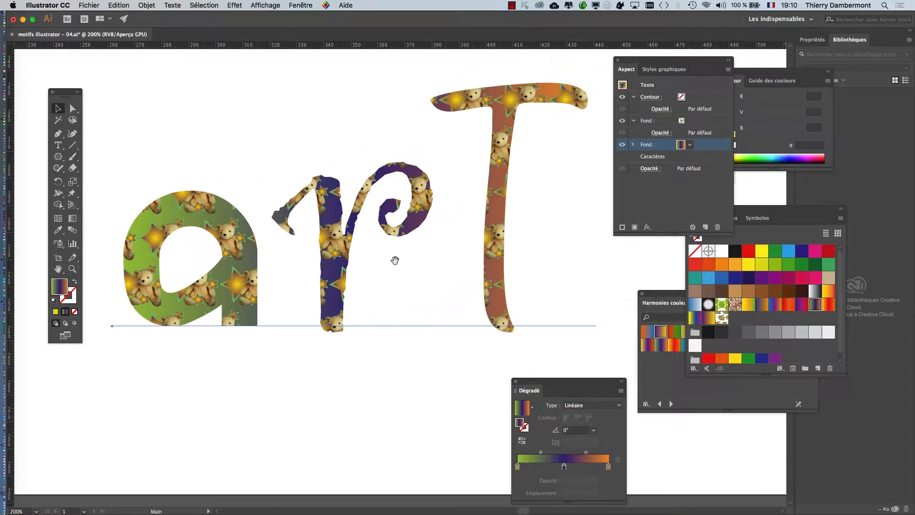
{"action": "left_click_drag", "start_coordinate": [655, 59], "coordinate": [578, 129]}
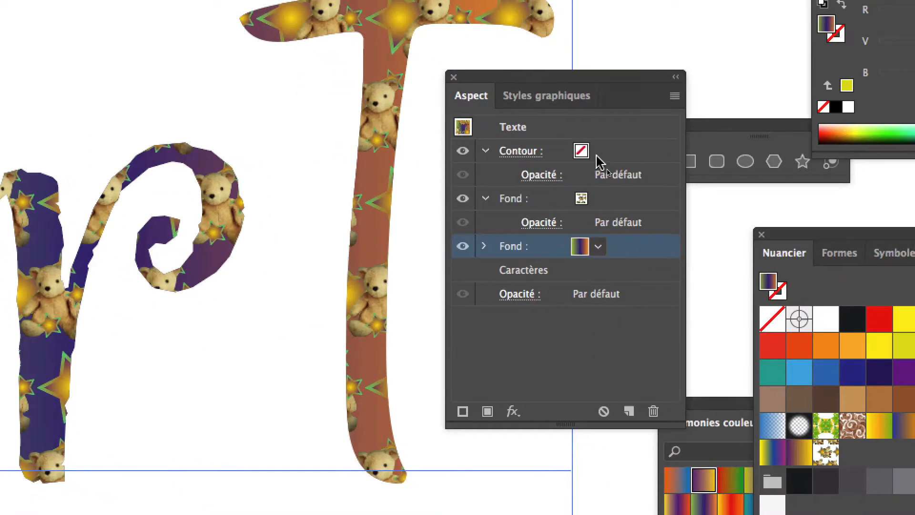
{"action": "left_click", "coordinate": [599, 152]}
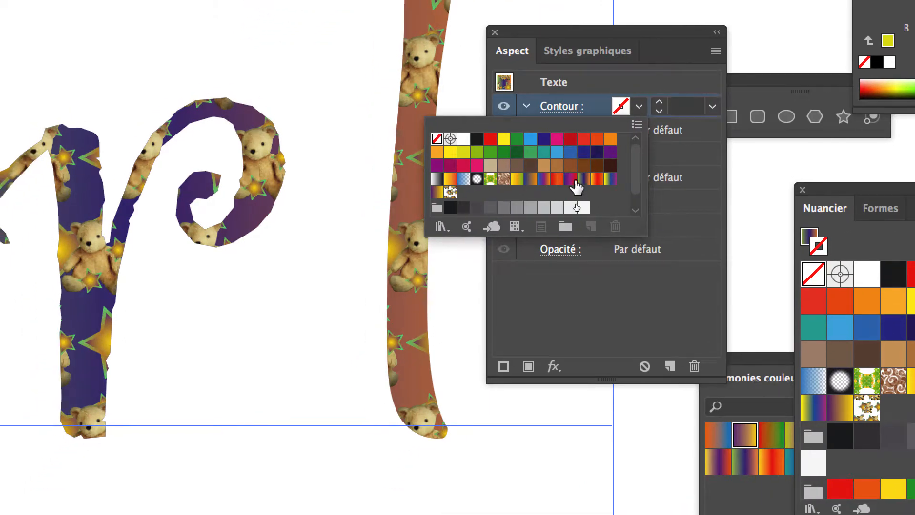
{"action": "left_click", "coordinate": [542, 224]}
Increase the stroke weight of the copied text to 7 pt
{"action": "left_click", "coordinate": [656, 102]}
{"action": "left_click", "coordinate": [656, 102]}
{"action": "left_click", "coordinate": [656, 102]}
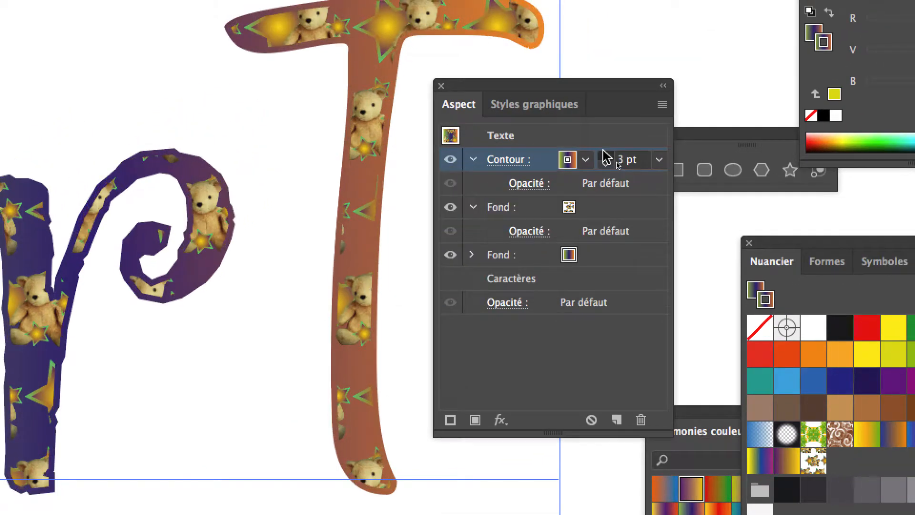
{"action": "left_click", "coordinate": [657, 102]}
{"action": "left_click", "coordinate": [656, 103]}
{"action": "left_click", "coordinate": [656, 102]}
{"action": "left_click", "coordinate": [604, 155]}
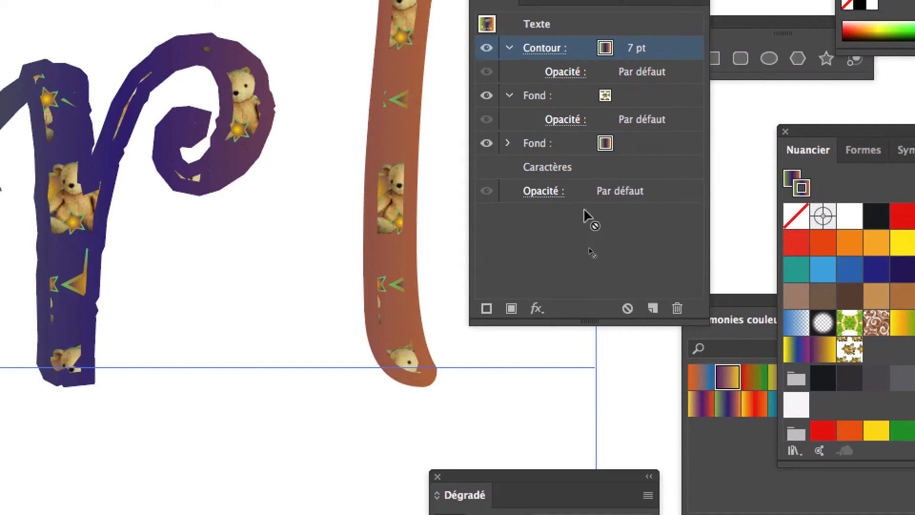
Move the stroke below the characters in the appearance order and give it the yellow-orange-green gradient
{"action": "left_click_drag", "start_coordinate": [584, 210], "coordinate": [591, 178]}
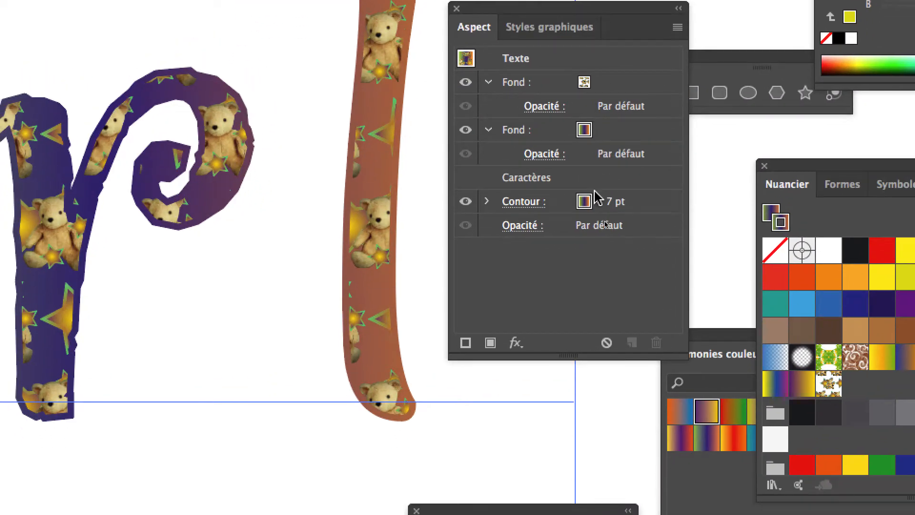
{"action": "left_click", "coordinate": [596, 199]}
{"action": "left_click", "coordinate": [602, 201]}
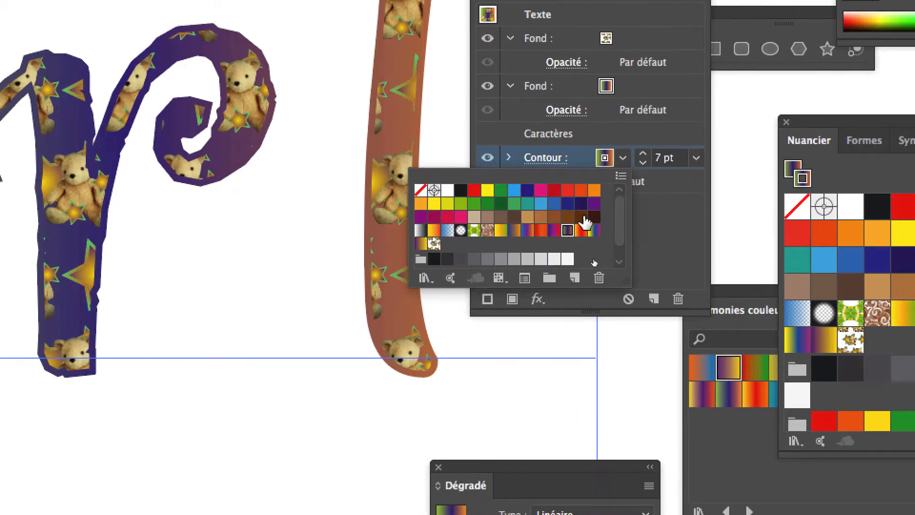
{"action": "left_click", "coordinate": [581, 231]}
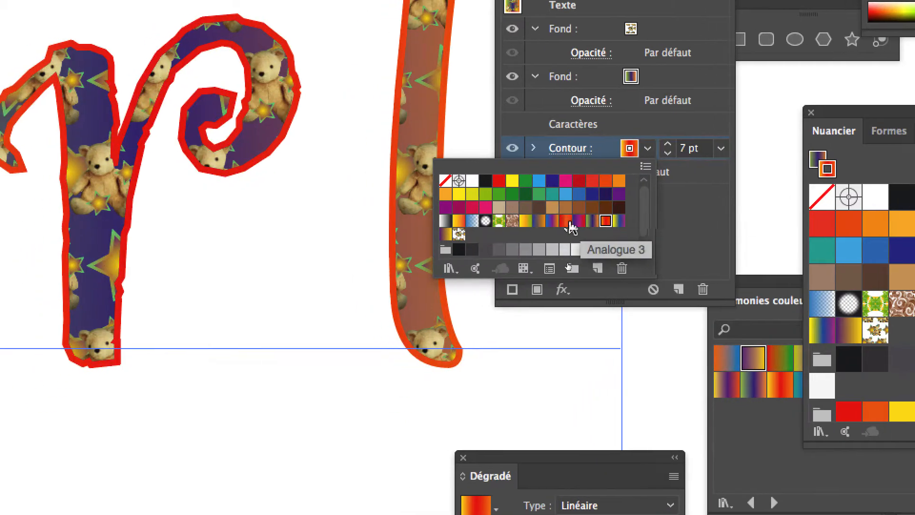
{"action": "left_click", "coordinate": [543, 222]}
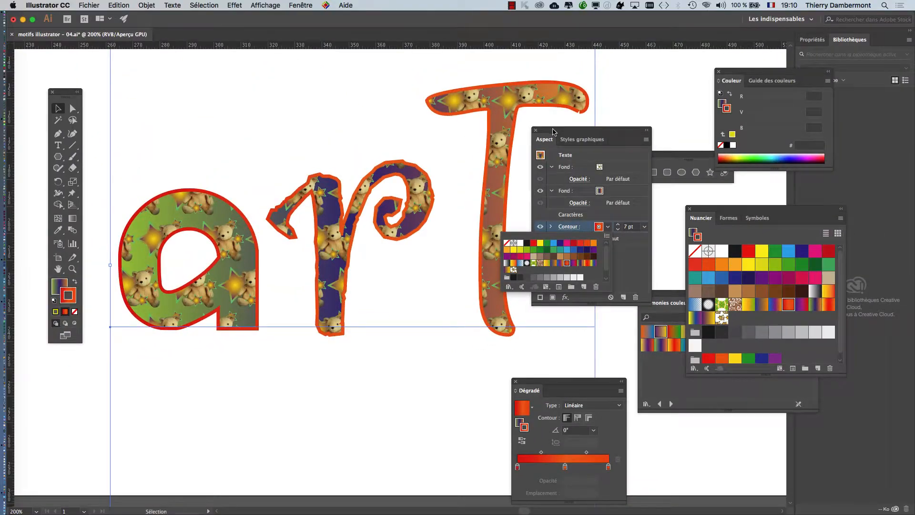
{"action": "left_click_drag", "start_coordinate": [607, 131], "coordinate": [657, 100]}
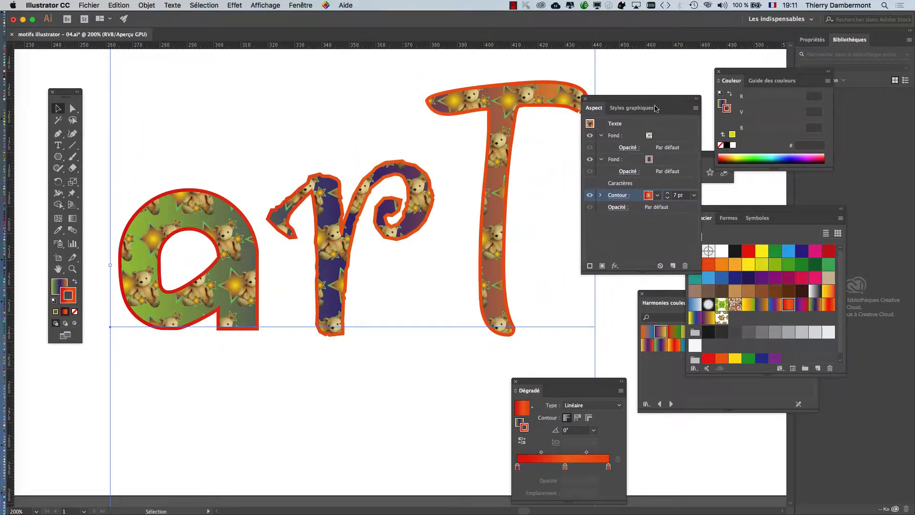
{"action": "left_click", "coordinate": [596, 233]}
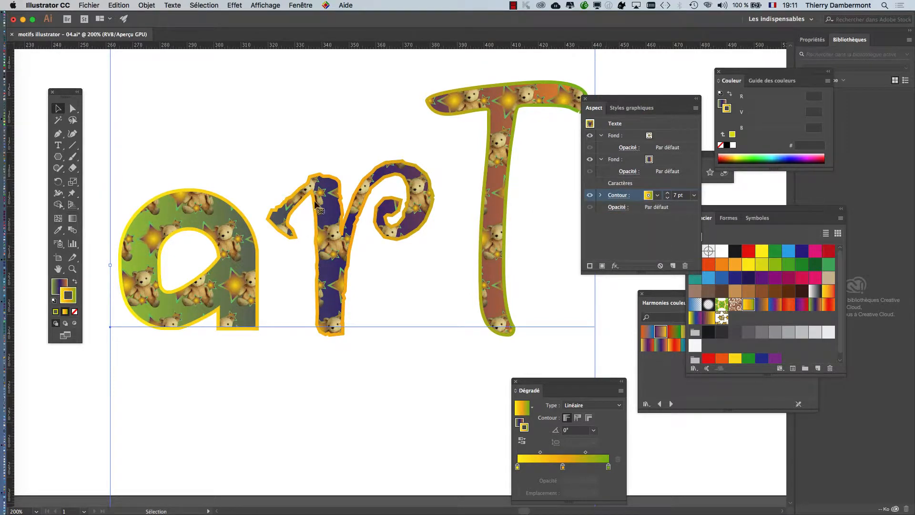
Redraw the direction of the copied text's gradient fill with the Gradient tool, running diagonally down at about -114.2°
{"action": "mouse_move", "coordinate": [316, 205]}
{"action": "left_mouse_down"}
{"action": "mouse_move", "coordinate": [388, 313]}
{"action": "mouse_move", "coordinate": [333, 208]}
{"action": "left_mouse_up"}
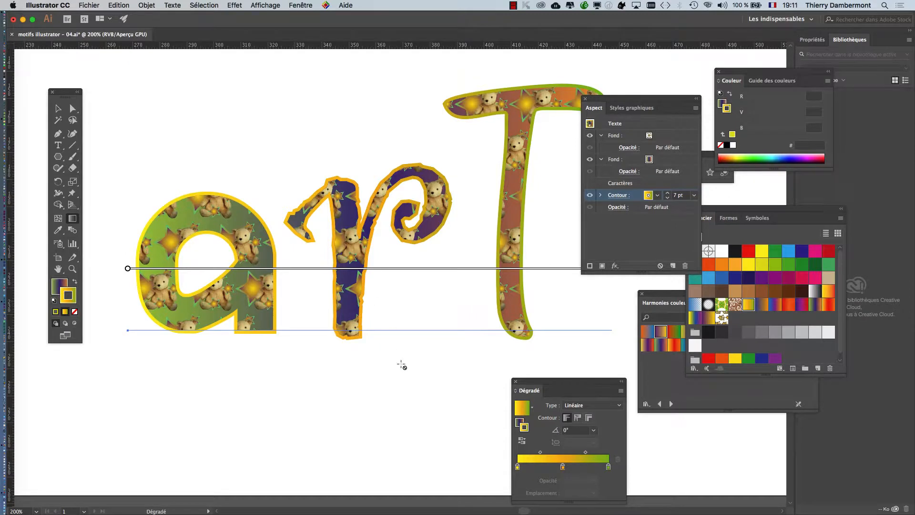
{"action": "scroll", "coordinate": [369, 297], "scroll_direction": "down", "scroll_amount": 1}
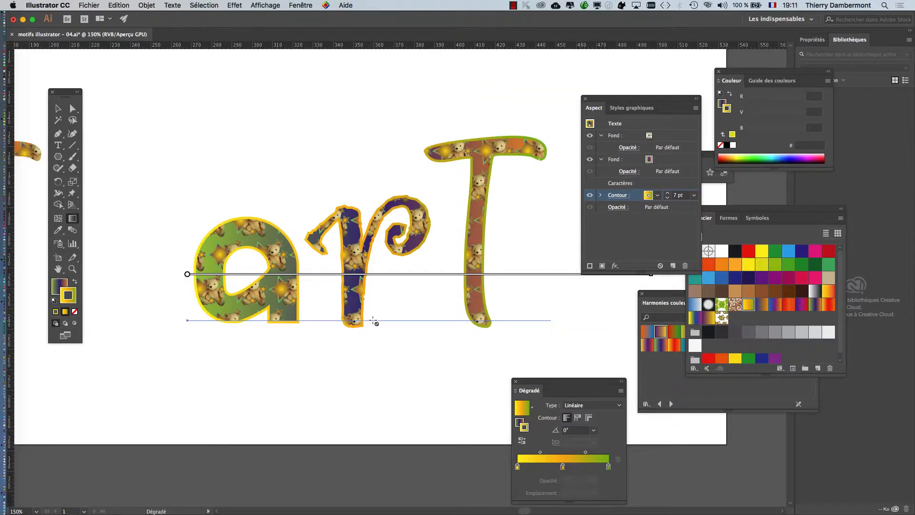
{"action": "left_click_drag", "start_coordinate": [409, 197], "coordinate": [342, 150]}
{"action": "key", "text": "g"}
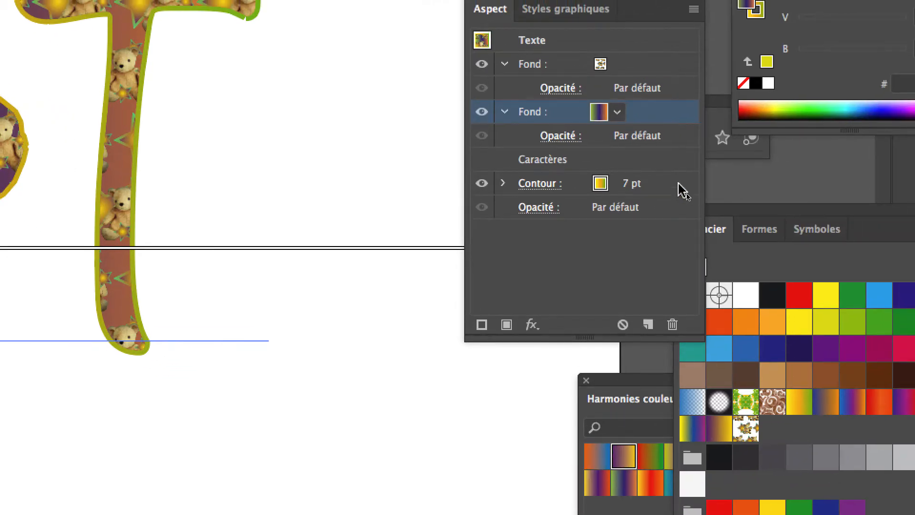
{"action": "left_click", "coordinate": [683, 190]}
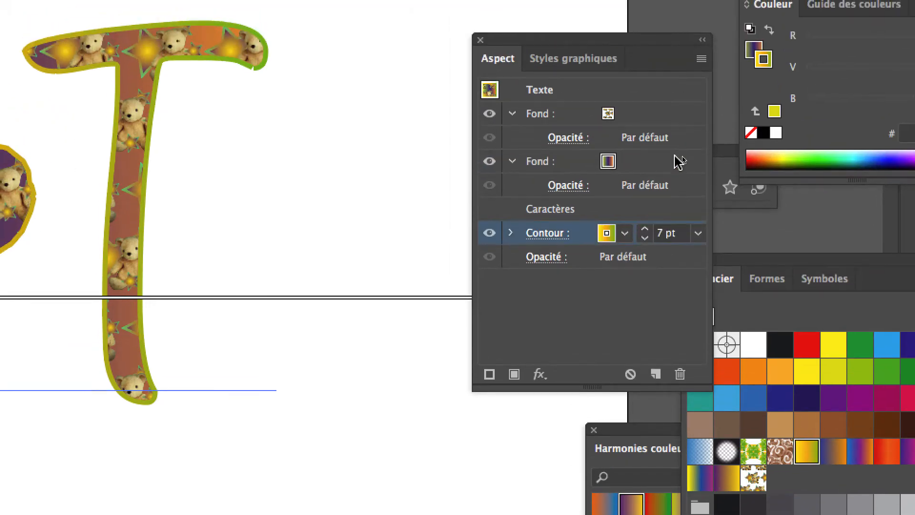
{"action": "left_click", "coordinate": [681, 111]}
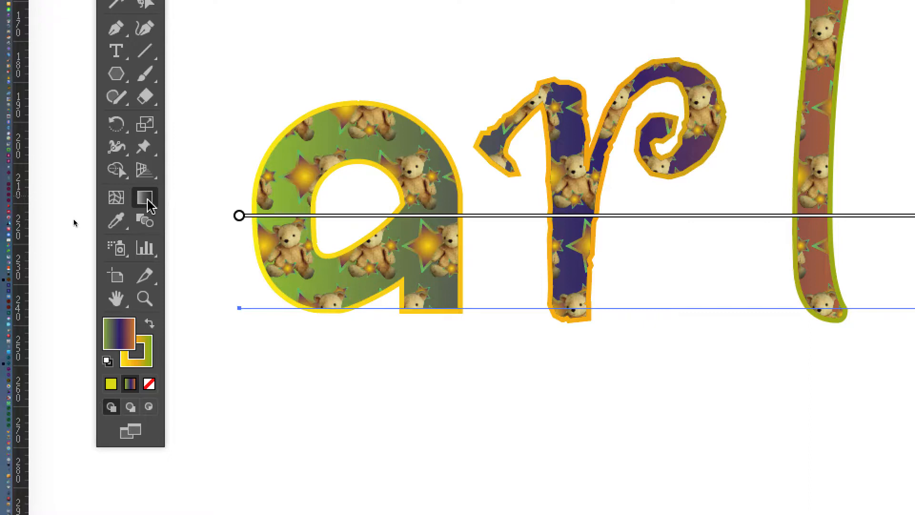
{"action": "left_click", "coordinate": [151, 205]}
{"action": "left_click_drag", "start_coordinate": [180, 205], "coordinate": [231, 72]}
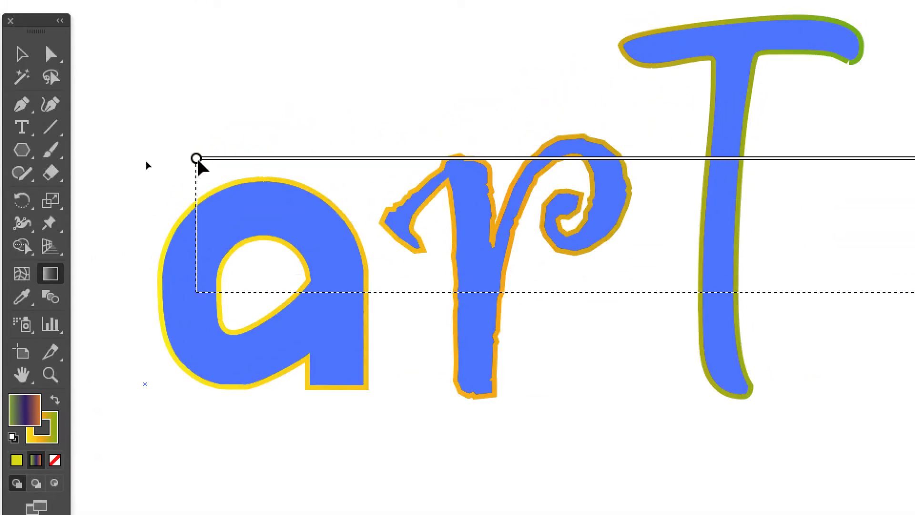
{"action": "left_click_drag", "start_coordinate": [198, 162], "coordinate": [173, 161]}
{"action": "left_click_drag", "start_coordinate": [424, 127], "coordinate": [525, 294]}
{"action": "left_click_drag", "start_coordinate": [312, 206], "coordinate": [365, 303]}
{"action": "left_click_drag", "start_coordinate": [407, 15], "coordinate": [296, 407]}
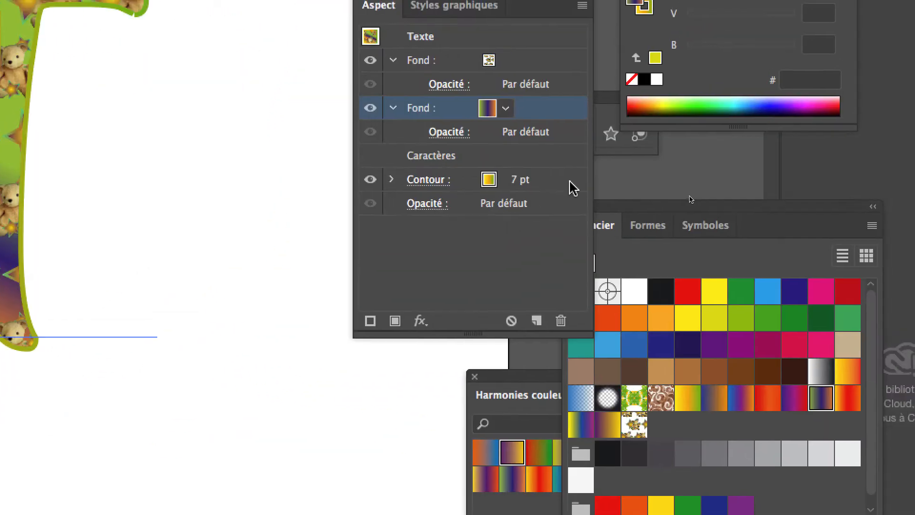
Try the stroke gradient of the copied text at angles of 90° and 135°, and increase the stroke weight to 30 pt
{"action": "left_click", "coordinate": [564, 183]}
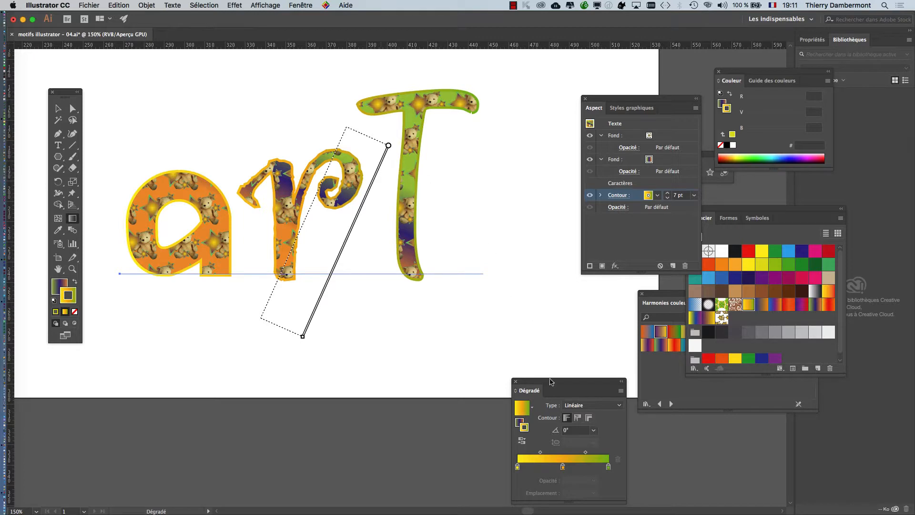
{"action": "left_click_drag", "start_coordinate": [553, 386], "coordinate": [431, 162]}
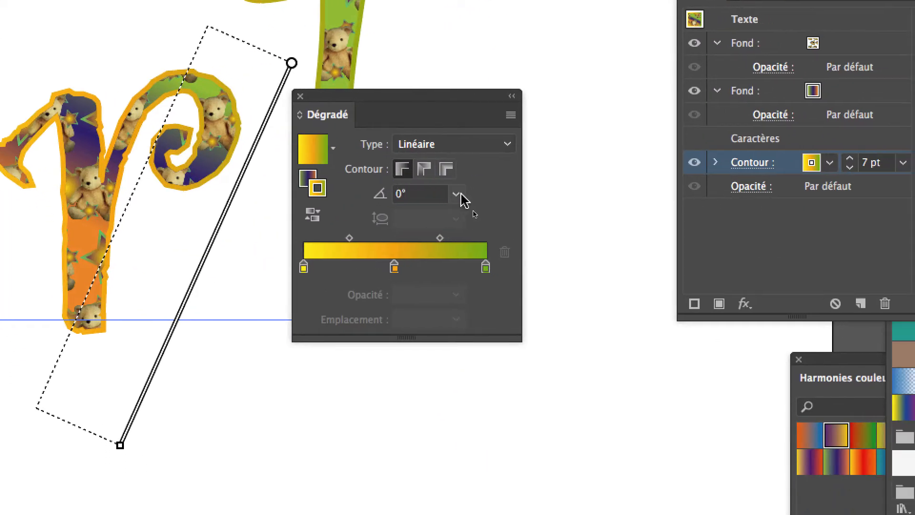
{"action": "left_click", "coordinate": [507, 264]}
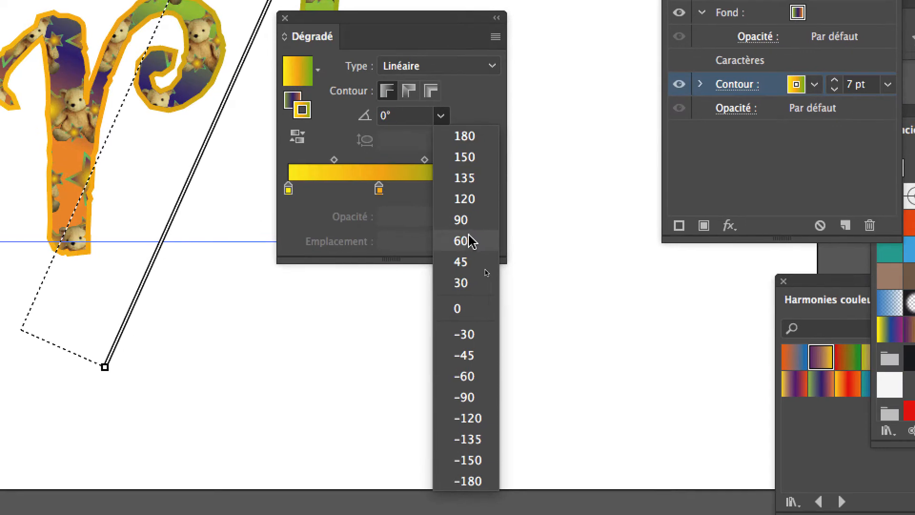
{"action": "left_click", "coordinate": [467, 221]}
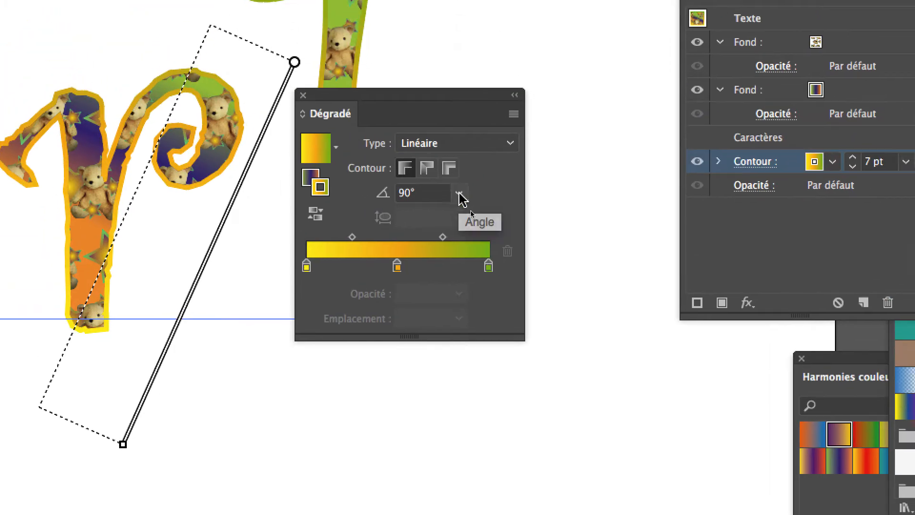
{"action": "left_click", "coordinate": [439, 127]}
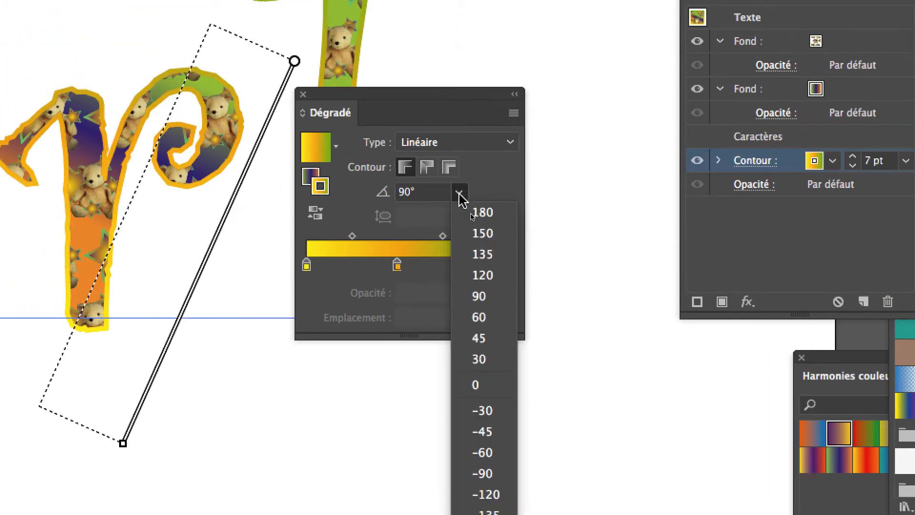
{"action": "left_click", "coordinate": [479, 254]}
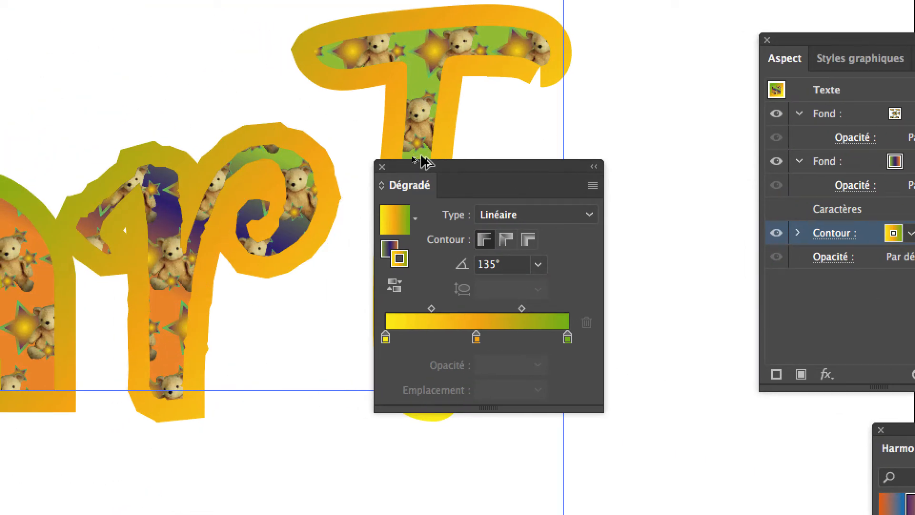
{"action": "key", "text": "g"}
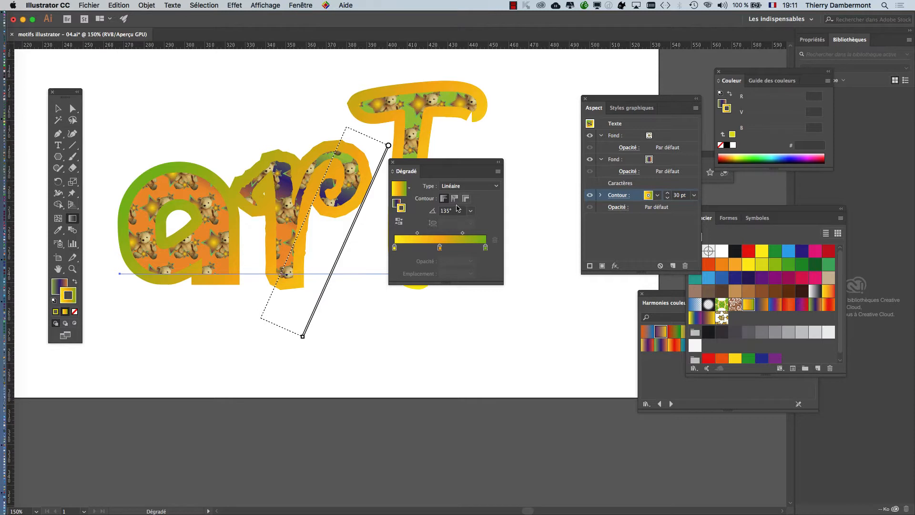
Apply the blue-orange gradient swatch to the stroke of the copied text and set the gradient angle to 120°
{"action": "left_click", "coordinate": [483, 361]}
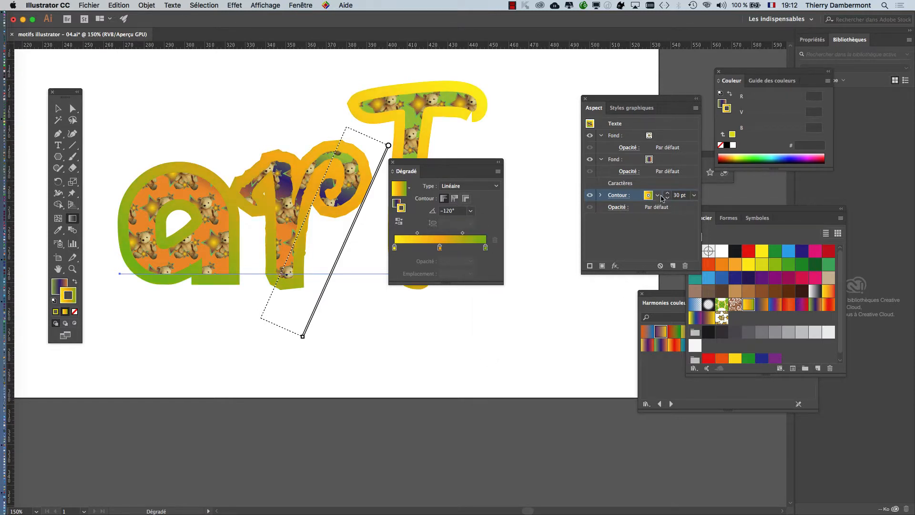
{"action": "left_click", "coordinate": [603, 233]}
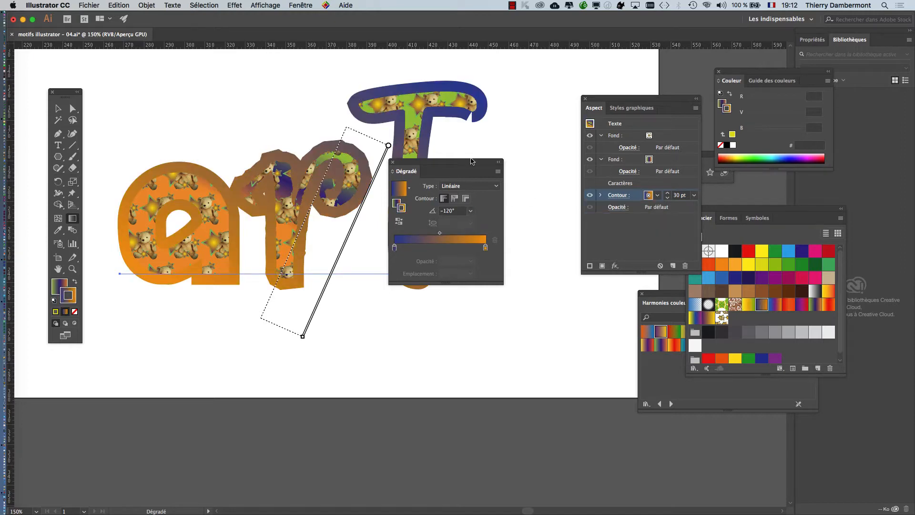
{"action": "left_click_drag", "start_coordinate": [470, 163], "coordinate": [529, 151]}
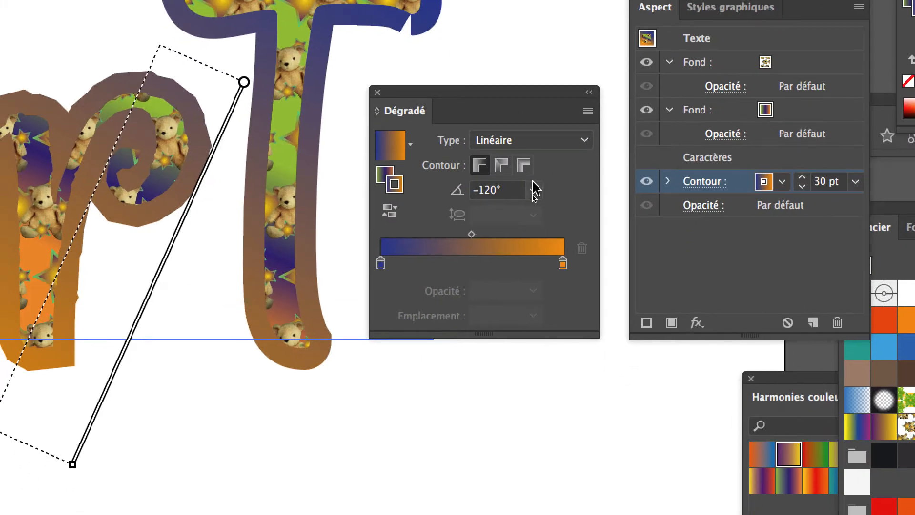
{"action": "left_click", "coordinate": [532, 248]}
{"action": "left_click", "coordinate": [549, 270]}
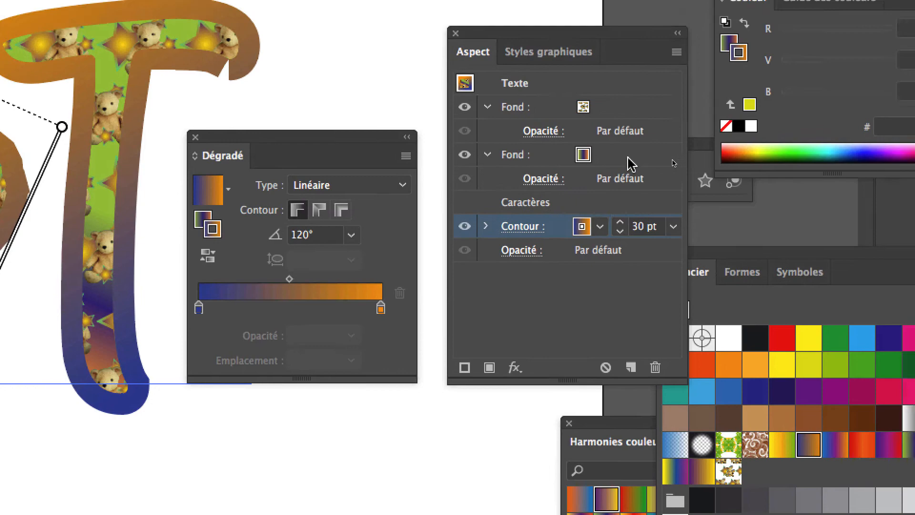
Redraw the green-purple-orange gradient fill with the Gradient tool across the letter r, diagonally down at about -64.8°
{"action": "left_click", "coordinate": [808, 72]}
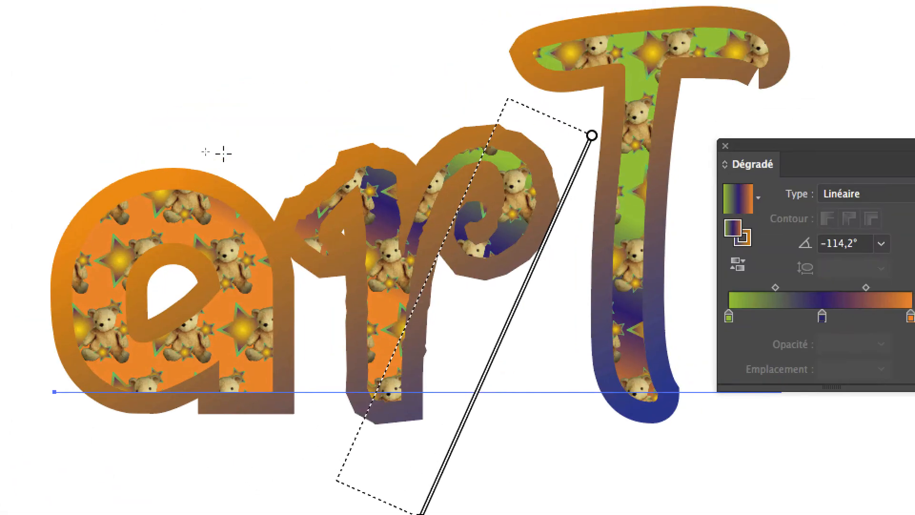
{"action": "left_click_drag", "start_coordinate": [418, 104], "coordinate": [447, 161]}
{"action": "left_click_drag", "start_coordinate": [237, 163], "coordinate": [361, 441]}
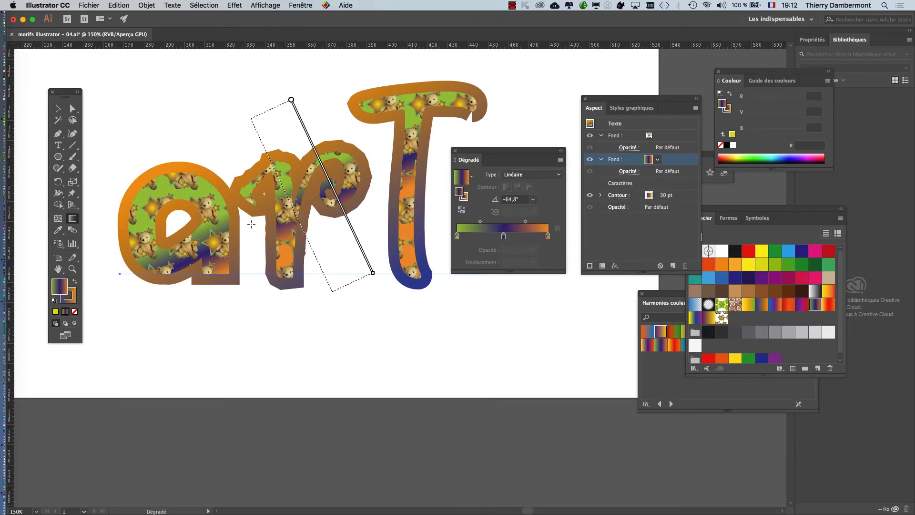
Reduce the stroke weight of the copied text to 16 pt
{"action": "scroll", "coordinate": [275, 248], "scroll_direction": "down", "scroll_amount": 1}
{"action": "mouse_move", "coordinate": [469, 151]}
{"action": "left_mouse_down"}
{"action": "mouse_move", "coordinate": [500, 139]}
{"action": "mouse_move", "coordinate": [508, 120]}
{"action": "left_mouse_up"}
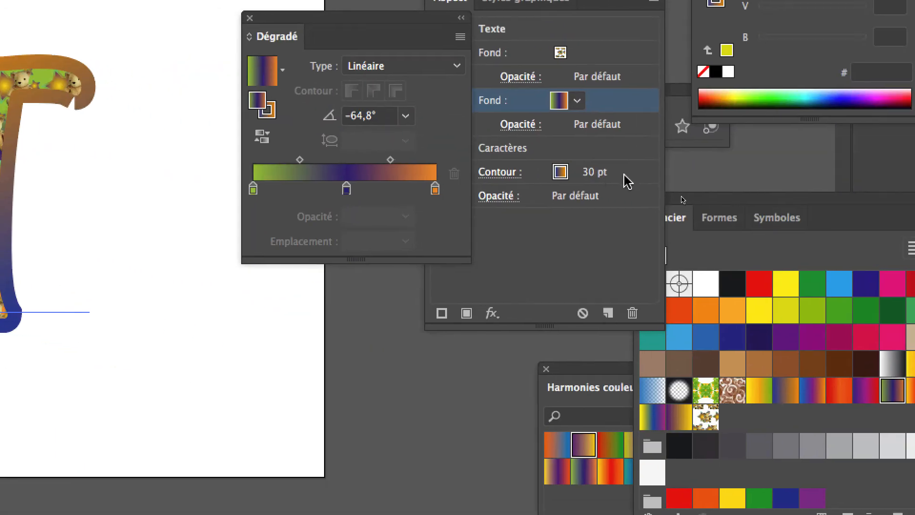
{"action": "left_click", "coordinate": [781, 217]}
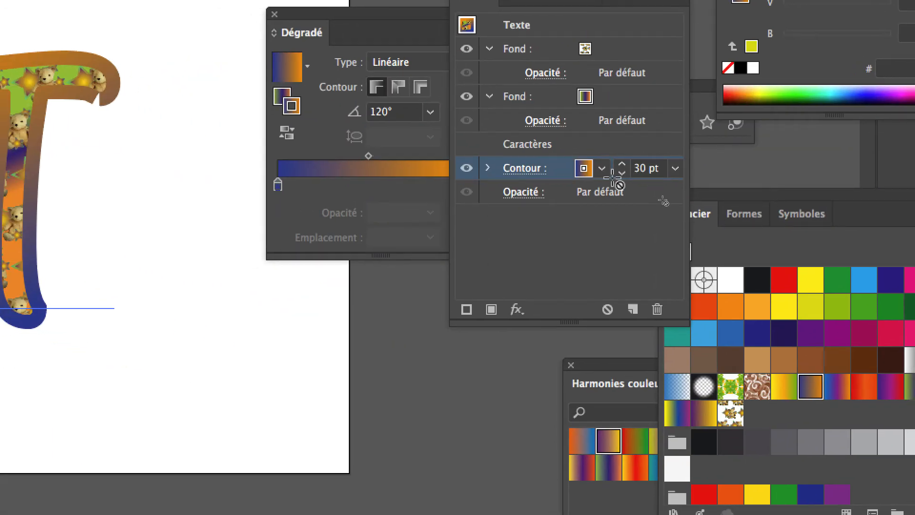
{"action": "left_click", "coordinate": [623, 174], "text": "shift"}
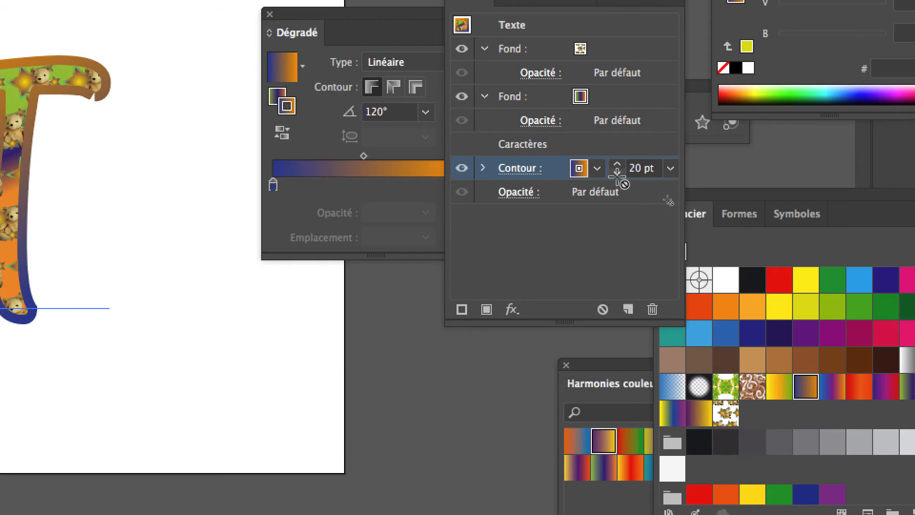
{"action": "left_click", "coordinate": [618, 173]}
{"action": "left_click", "coordinate": [617, 174]}
{"action": "left_click", "coordinate": [618, 173]}
{"action": "left_click", "coordinate": [617, 173]}
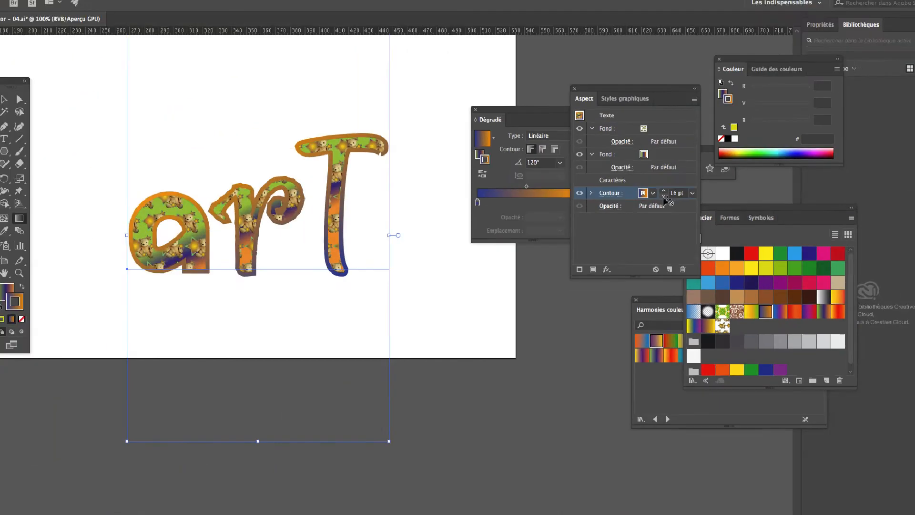
Save the document as a new Illustrator file named "motifs illustrator - 05.ai", keeping the default Illustrator CC options
{"action": "left_click", "coordinate": [90, 5]}
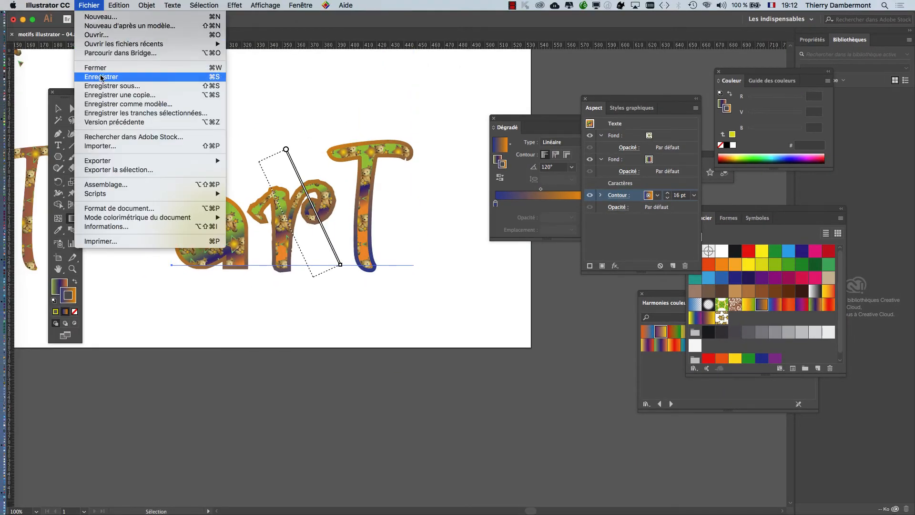
{"action": "left_click", "coordinate": [105, 86]}
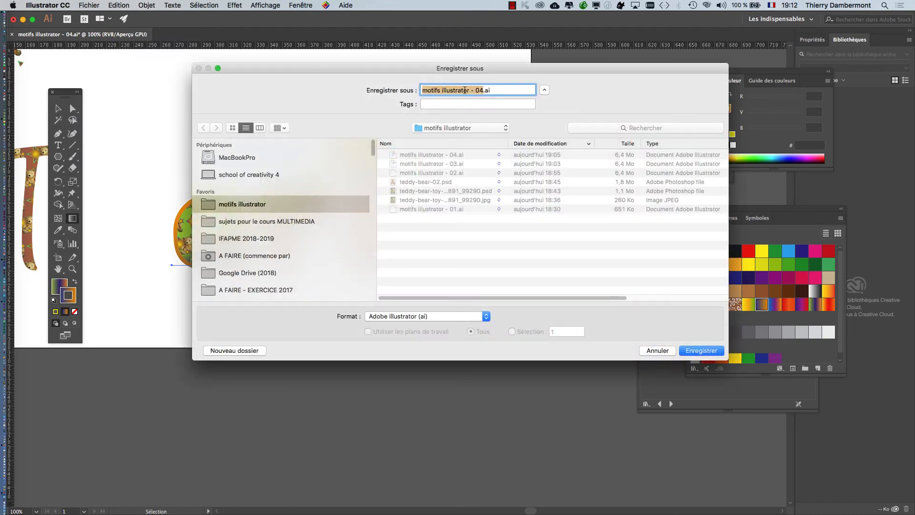
{"action": "left_click", "coordinate": [465, 90]}
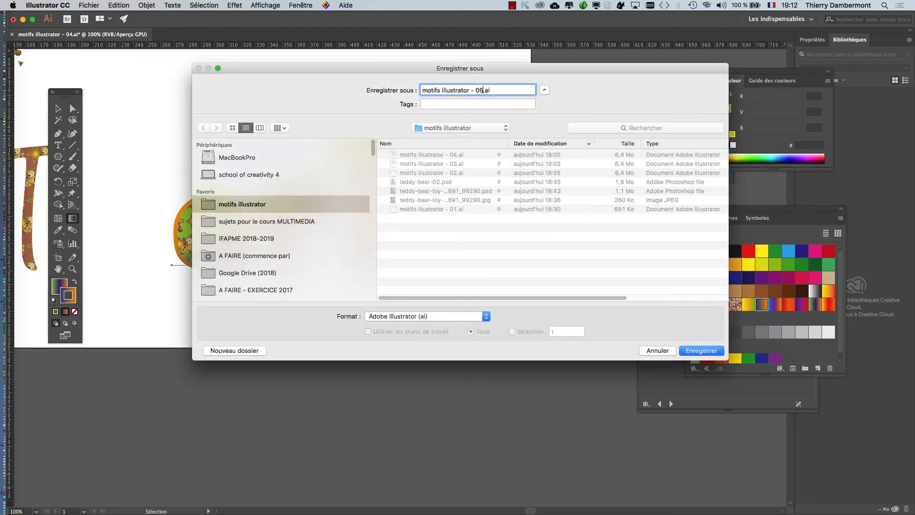
{"action": "left_click", "coordinate": [700, 350]}
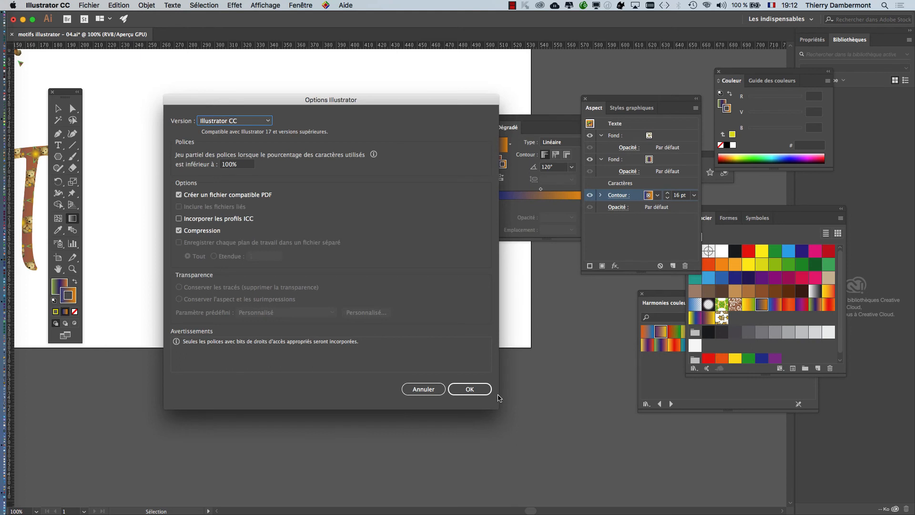
{"action": "left_click", "coordinate": [480, 392]}
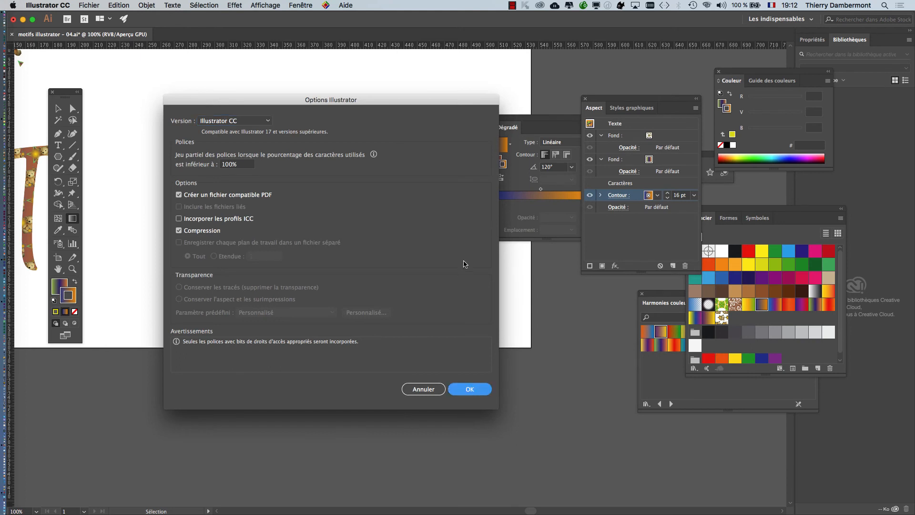